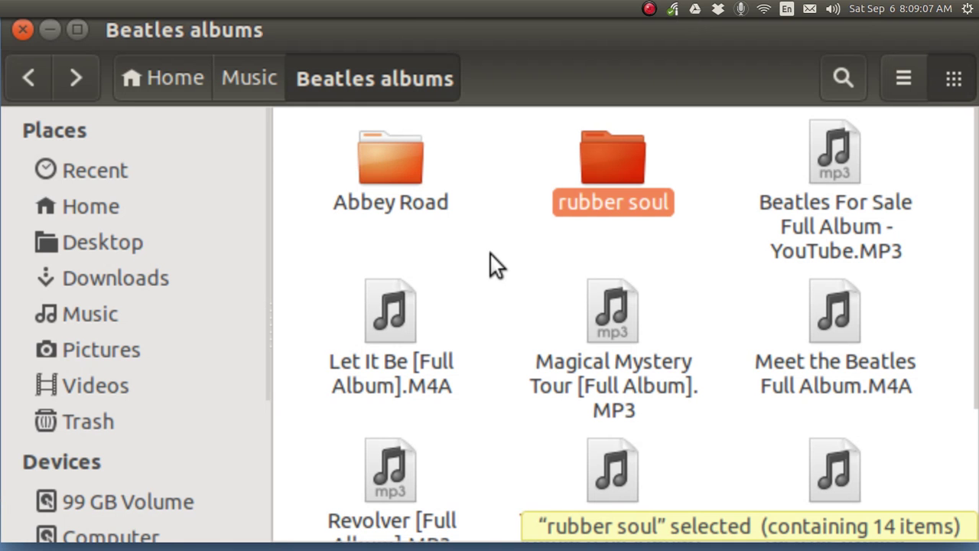
Step: Look inside the Abbey Road folder, then return to Beatles albums with nothing selected
{"action": "double_click", "coordinate": [387, 155]}
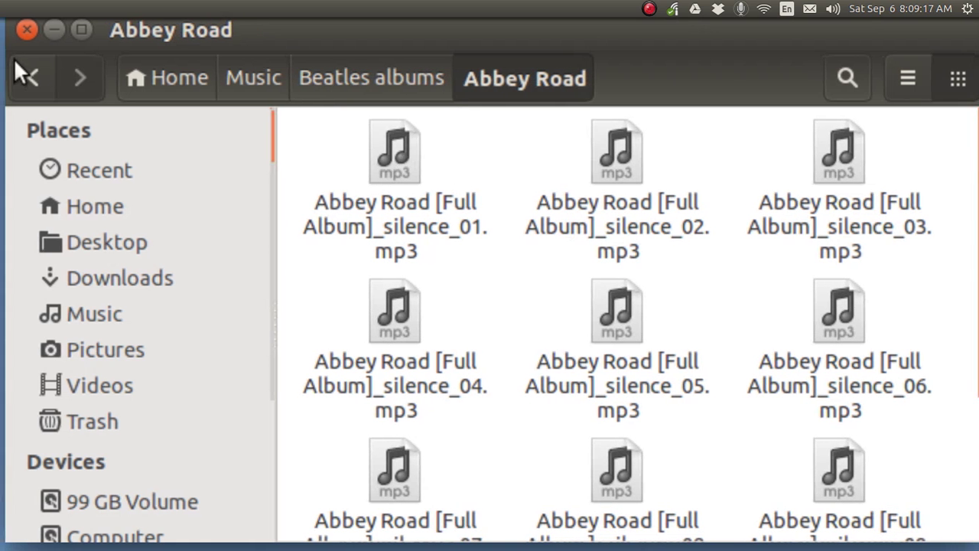
{"action": "left_click", "coordinate": [33, 76]}
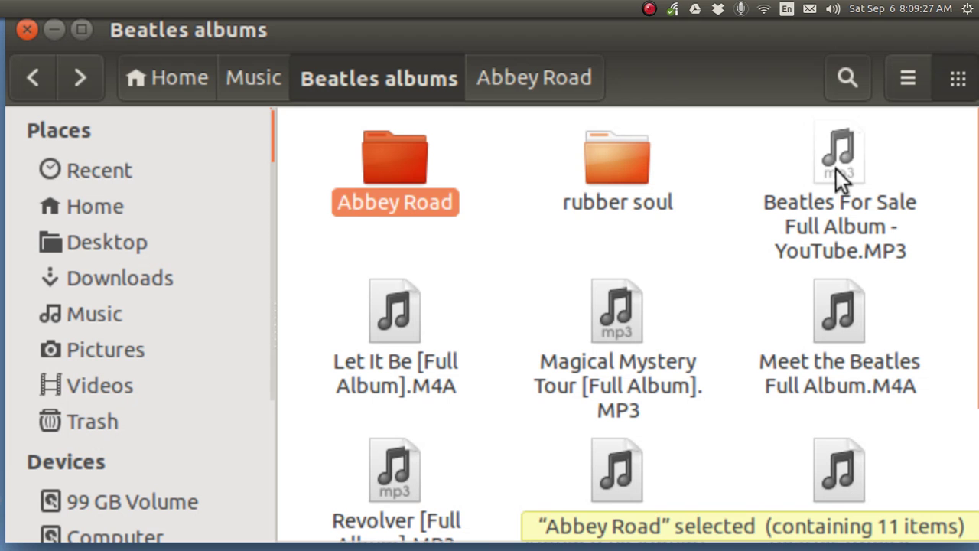
{"action": "left_click", "coordinate": [721, 256]}
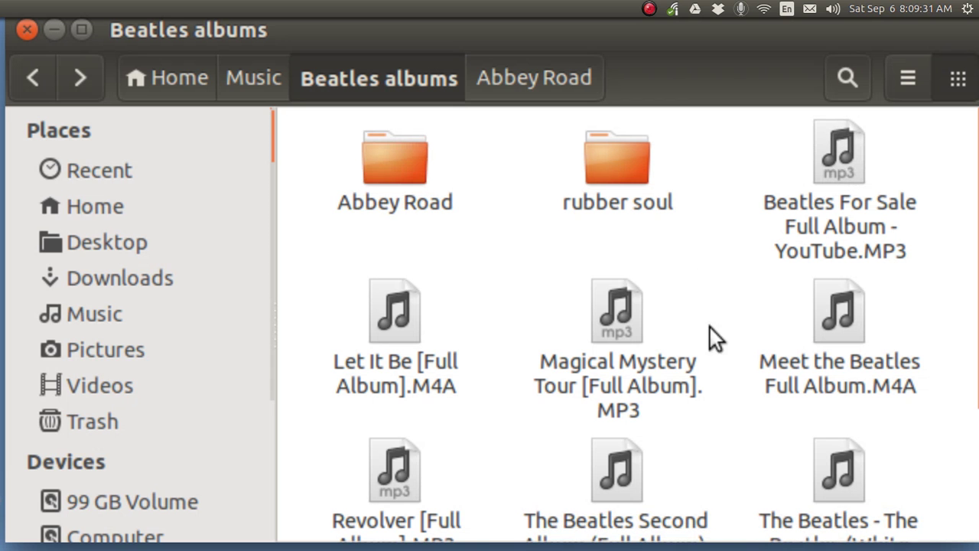
Step: Add a new folder and rename it from 'Untitled Folder' to 'bfs'
{"action": "right_click", "coordinate": [694, 233]}
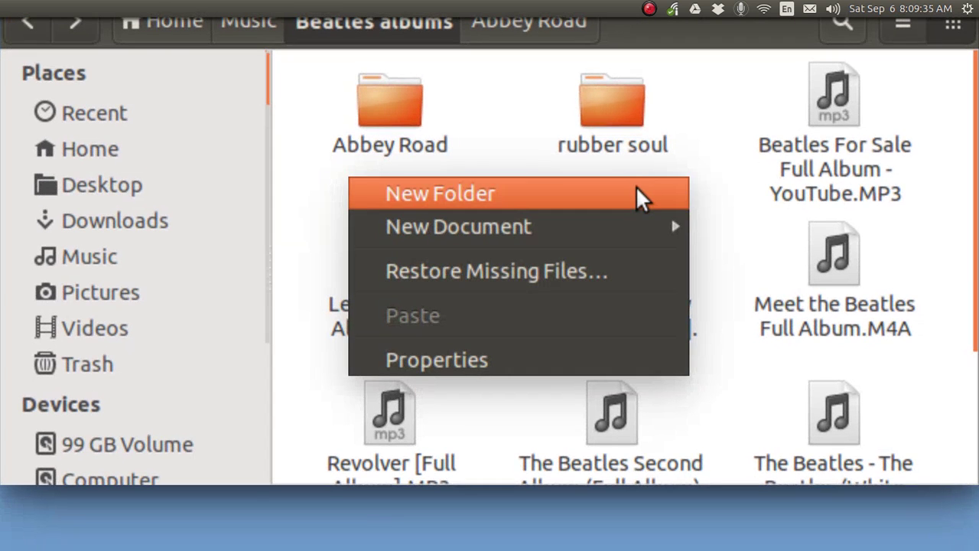
{"action": "left_click", "coordinate": [634, 186]}
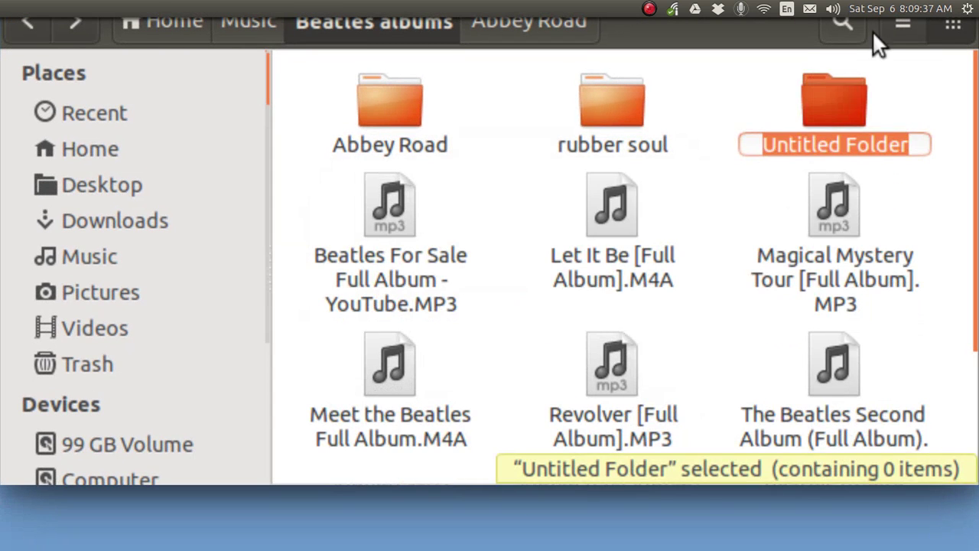
{"action": "left_click", "coordinate": [917, 141]}
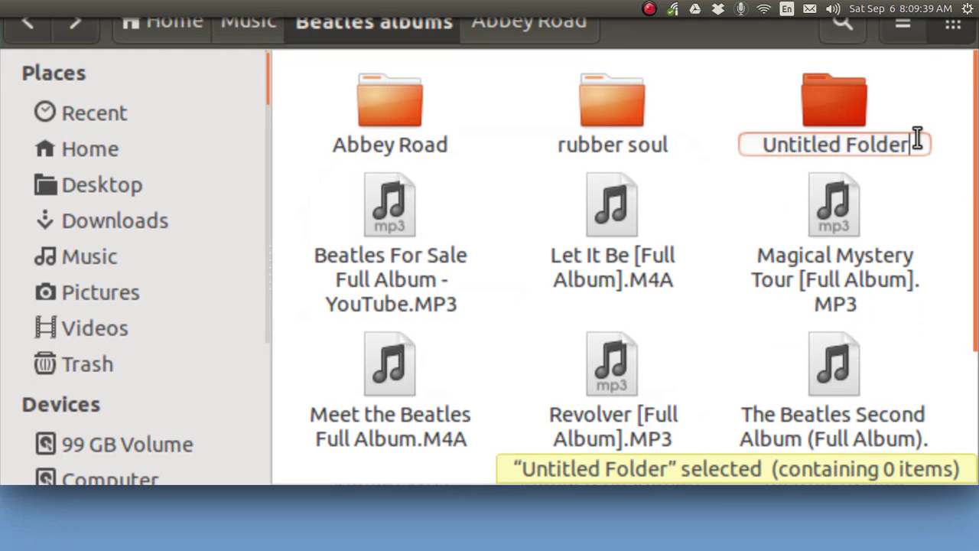
{"action": "key", "text": "BackSpace"}
{"action": "key", "text": "BackSpace"}
{"action": "key", "text": "BackSpace"}
{"action": "key", "text": "BackSpace"}
{"action": "key", "text": "BackSpace"}
{"action": "key", "text": "BackSpace"}
{"action": "key", "text": "BackSpace"}
{"action": "key", "text": "BackSpace"}
{"action": "key", "text": "BackSpace"}
{"action": "key", "text": "BackSpace"}
{"action": "key", "text": "BackSpace"}
{"action": "key", "text": "BackSpace"}
{"action": "key", "text": "BackSpace"}
{"action": "key", "text": "BackSpace"}
{"action": "key", "text": "BackSpace"}
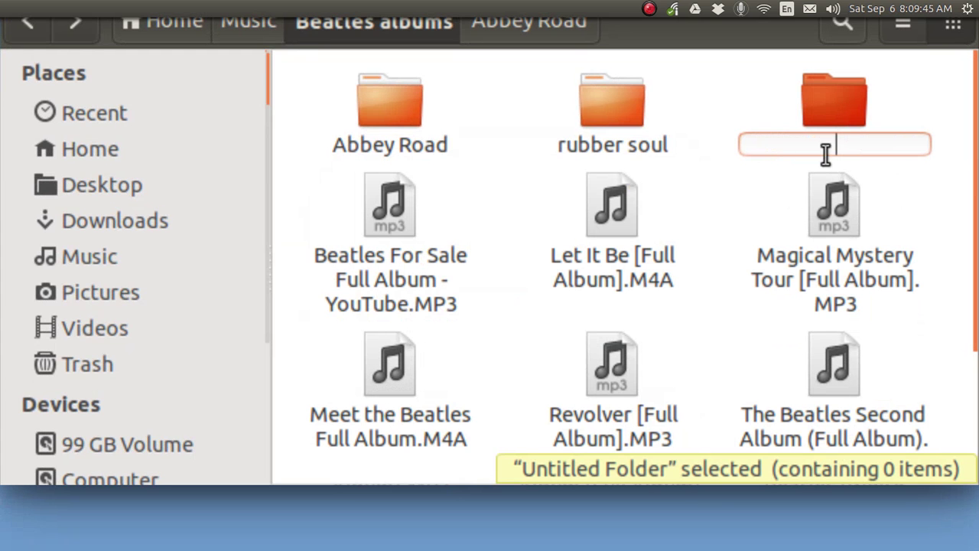
{"action": "type", "text": "bfs"}
{"action": "key", "text": "Return"}
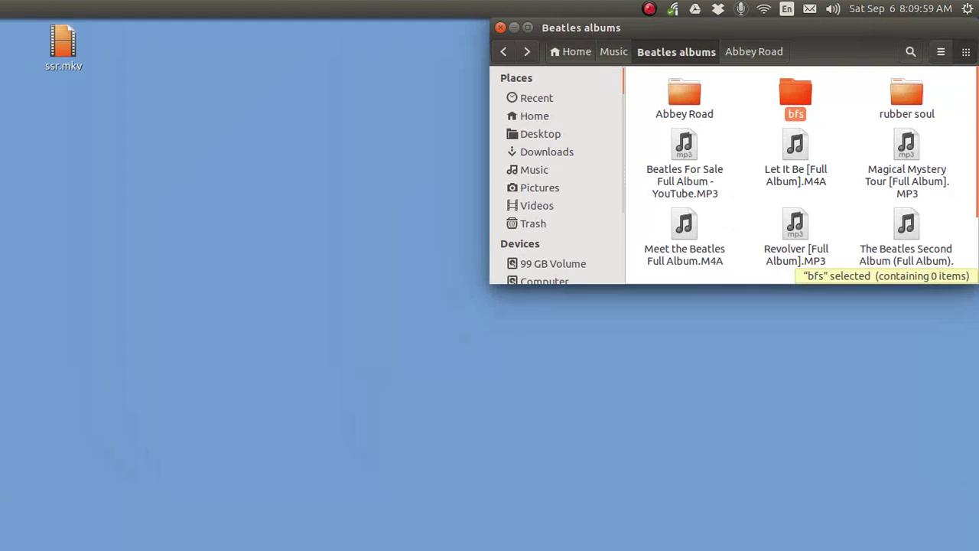
Step: Send the Ubuntu Software Center window to the workspace on the right and reopen the window spread
{"action": "key", "text": "super+w"}
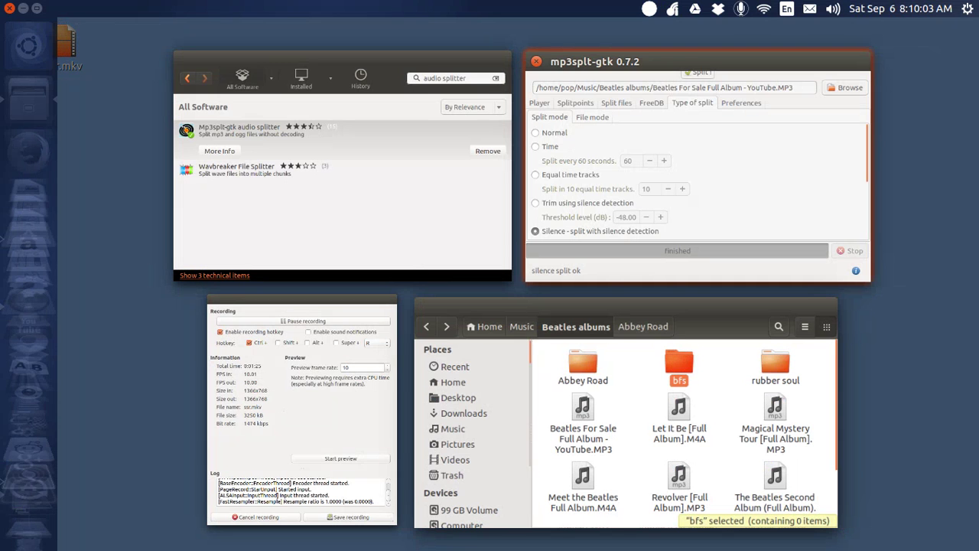
{"action": "key", "text": "Left"}
{"action": "key", "text": "Return"}
{"action": "key", "text": "ctrl+alt+shift+Right"}
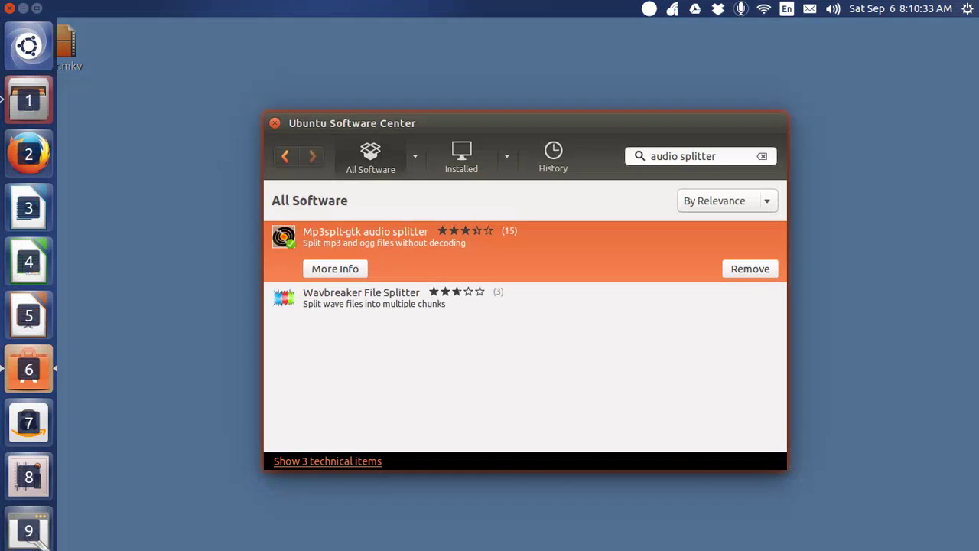
{"action": "key", "text": "super+w"}
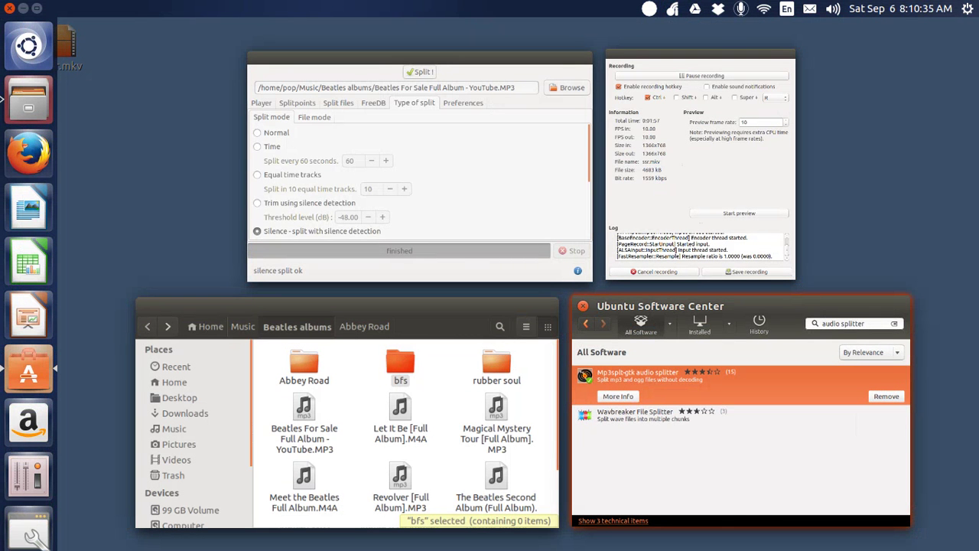
Step: Move mp3splt-gtk to the next workspace, confirm Preferences outputs to bfs, and return to Type of split
{"action": "key", "text": "Up"}
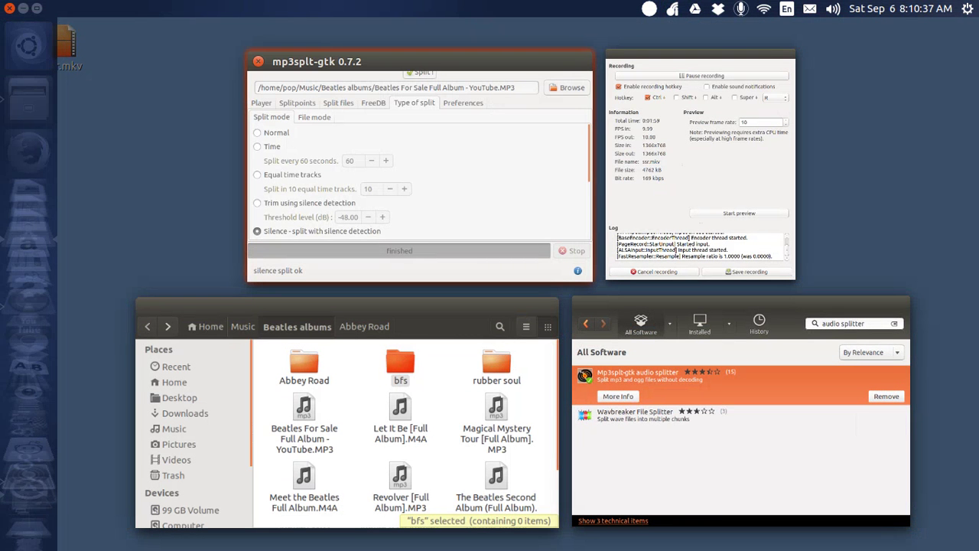
{"action": "key", "text": "Return"}
{"action": "key", "text": "ctrl+alt+shift+Right"}
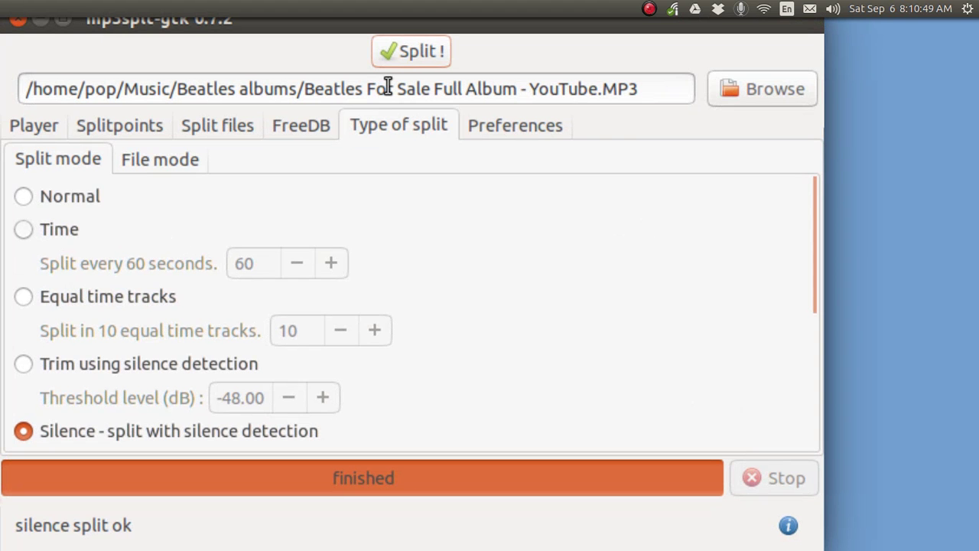
{"action": "left_click", "coordinate": [508, 126]}
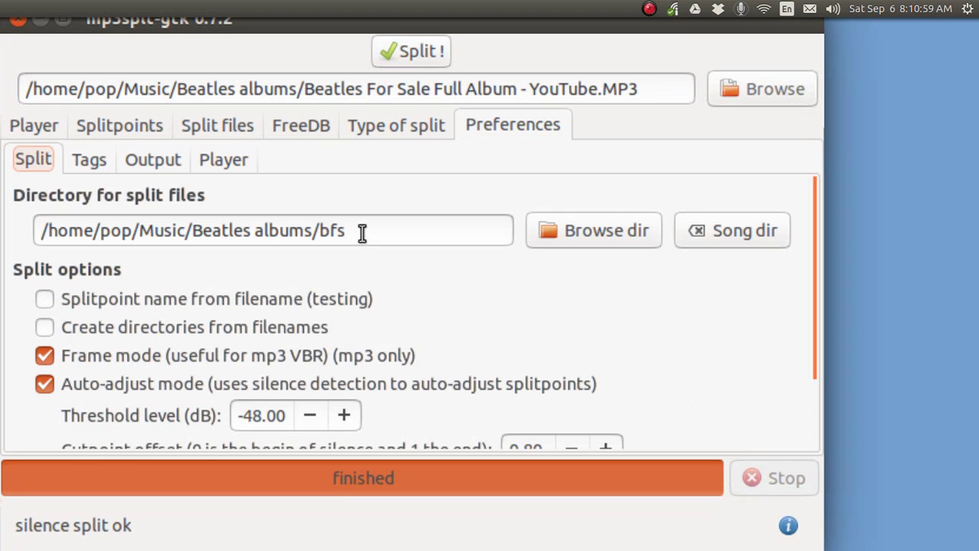
{"action": "left_click", "coordinate": [391, 132]}
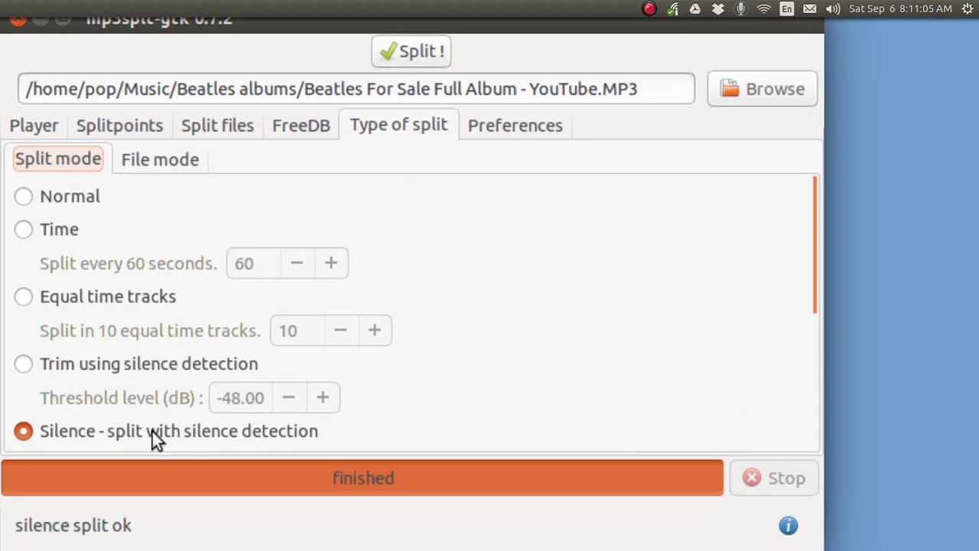
Step: Run the silence-detection split of Beatles For Sale until 'silence split ok', then show all windows
{"action": "left_click", "coordinate": [405, 56]}
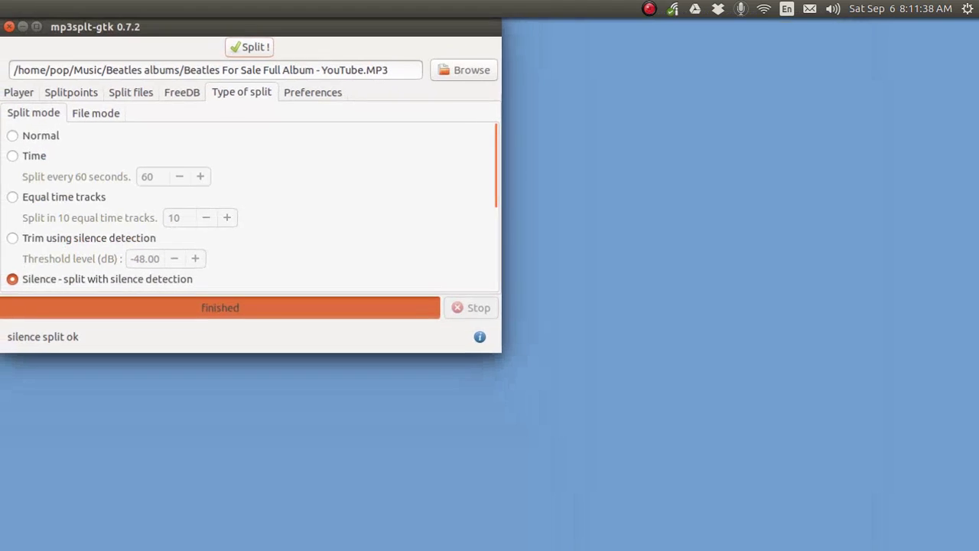
{"action": "key", "text": "super+w"}
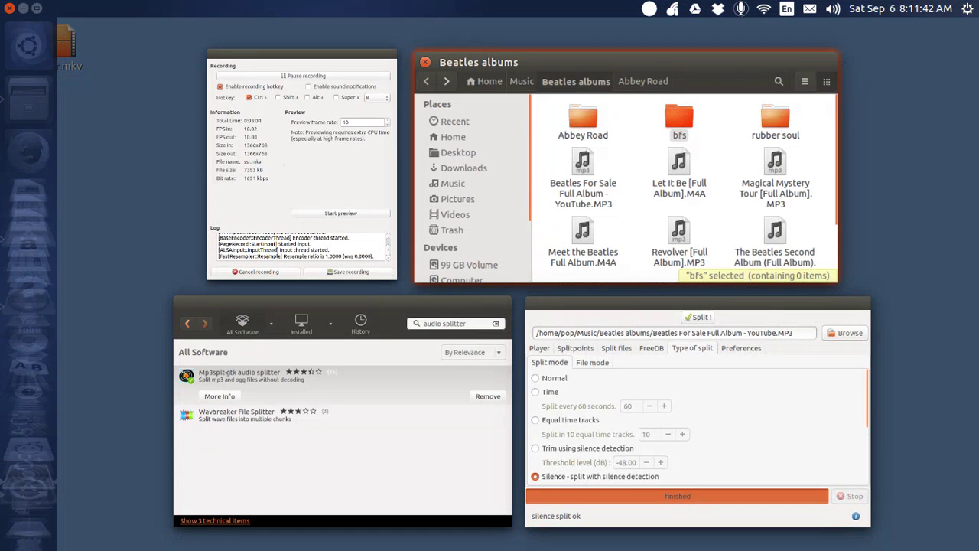
Step: Open bfs in the Beatles albums window to view the silence_ tracks, and maximize the window
{"action": "key", "text": "ctrl+alt+shift+Right"}
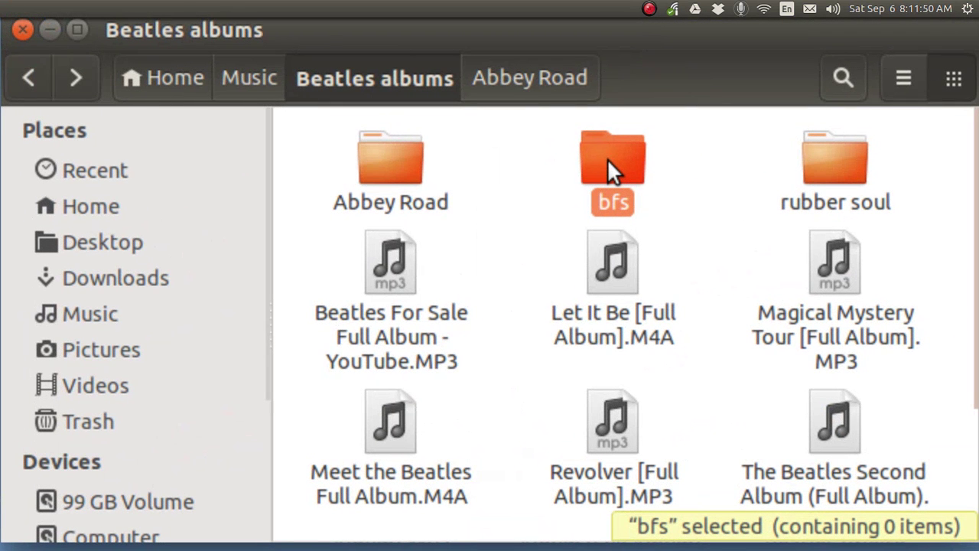
{"action": "double_click", "coordinate": [607, 159]}
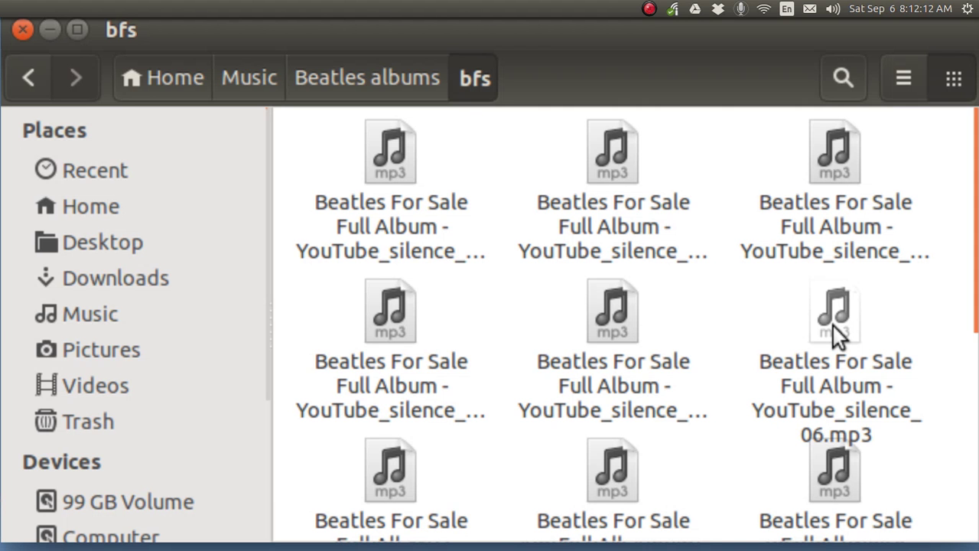
{"action": "double_click", "coordinate": [614, 27]}
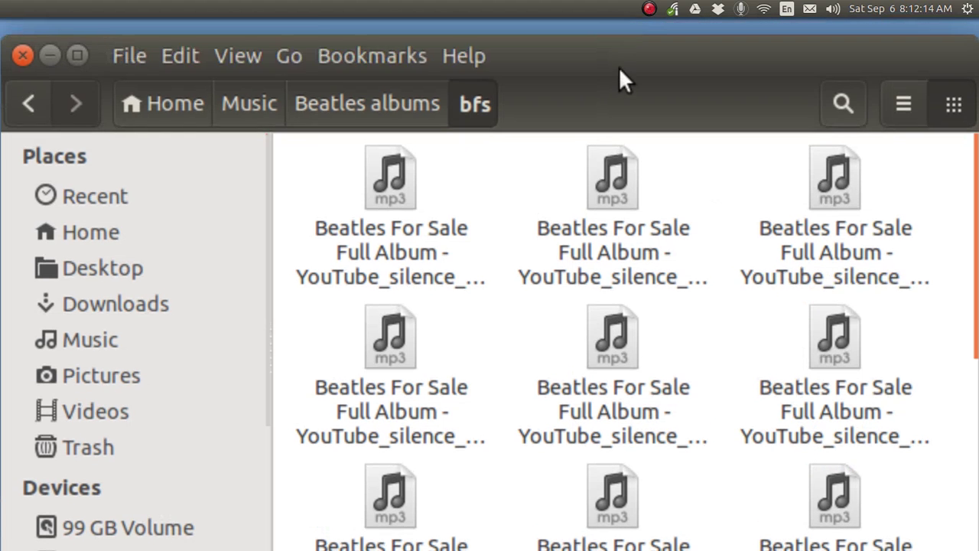